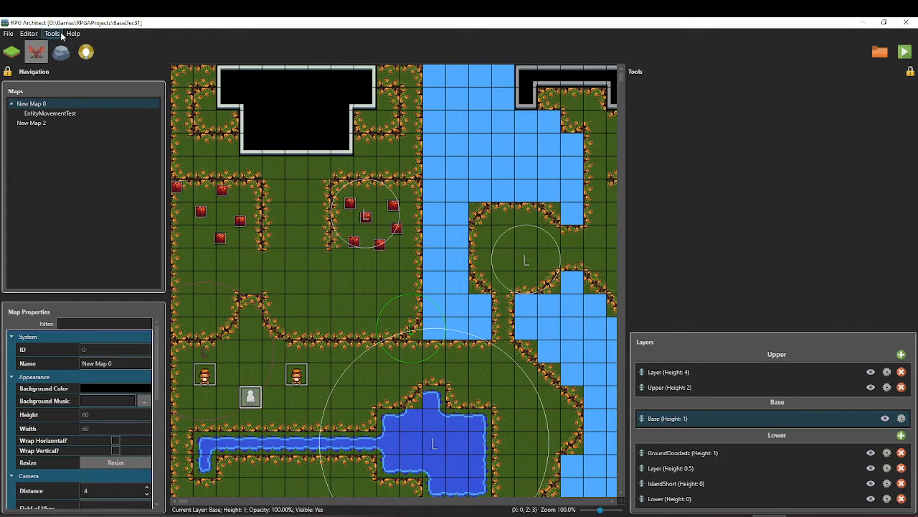
Open the game database and go to its user interface definitions
left_click(52, 34)
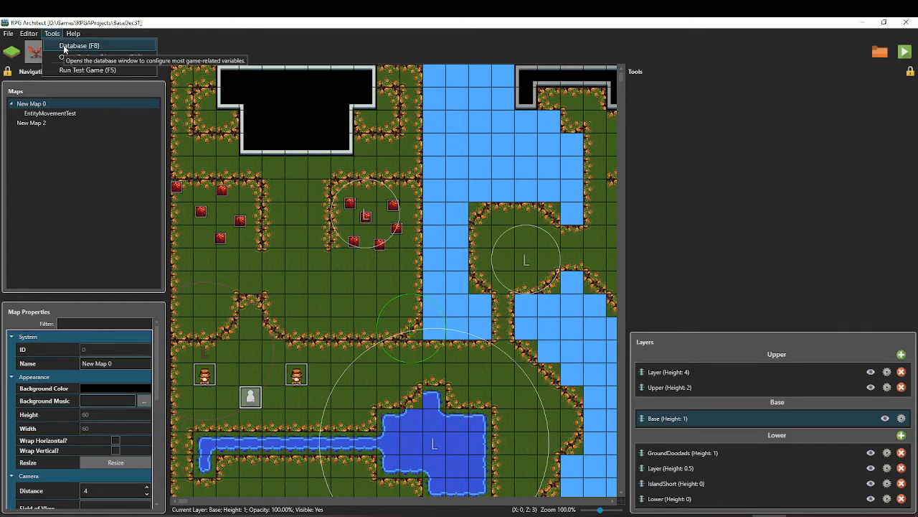
left_click(71, 45)
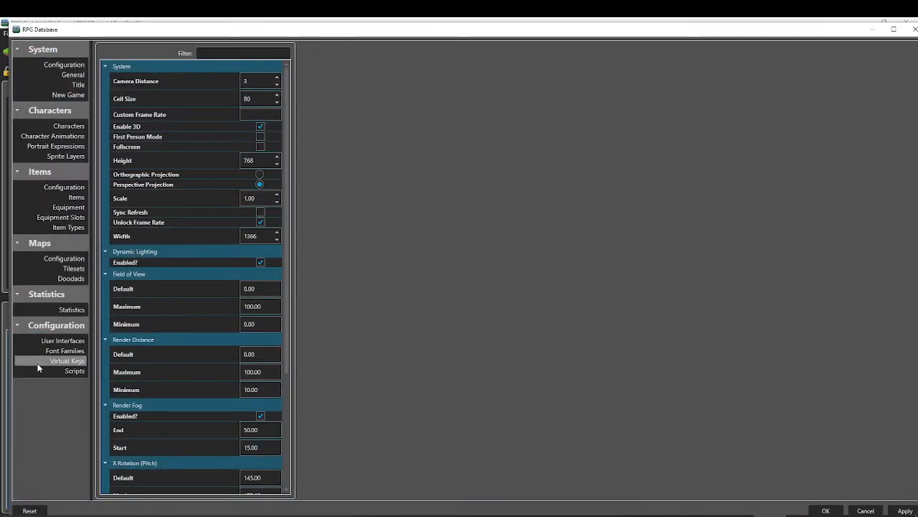
left_click(52, 351)
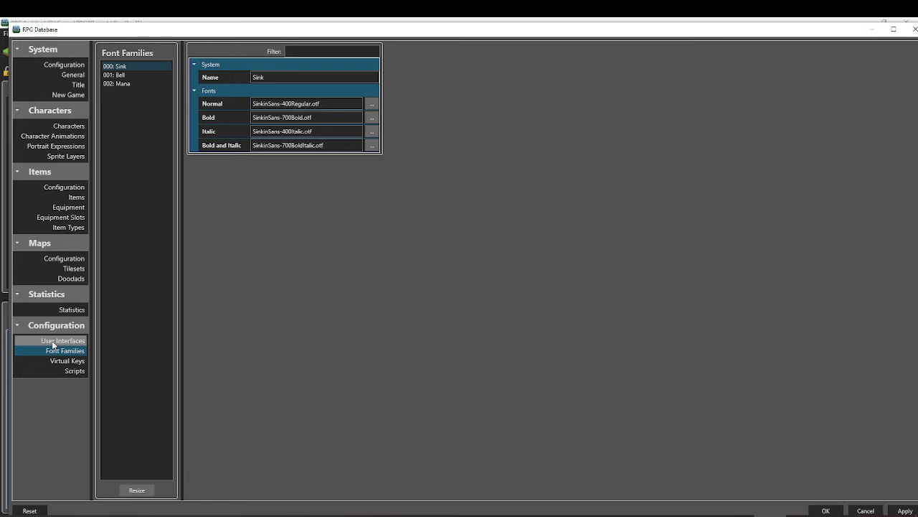
left_click(53, 343)
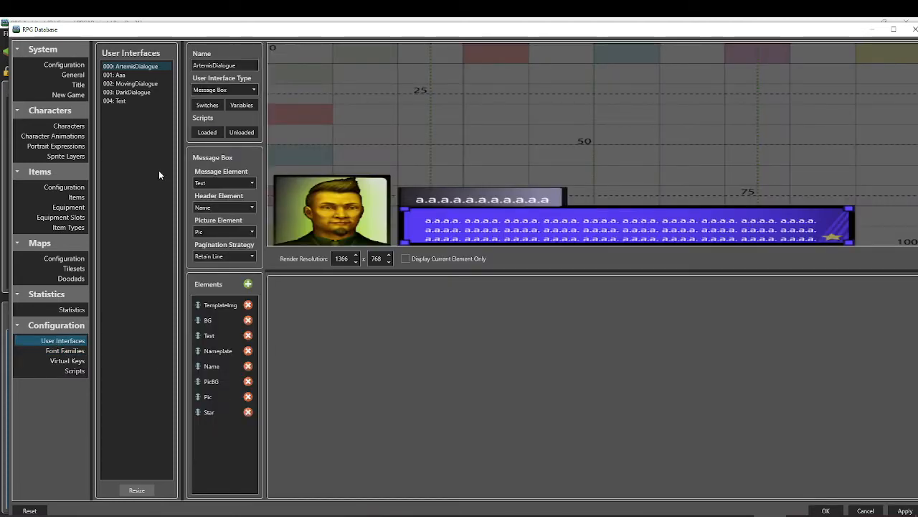
Look through the MovingDialogue and DarkDialogue interfaces and open the Test message box
left_click(134, 84)
left_click(138, 93)
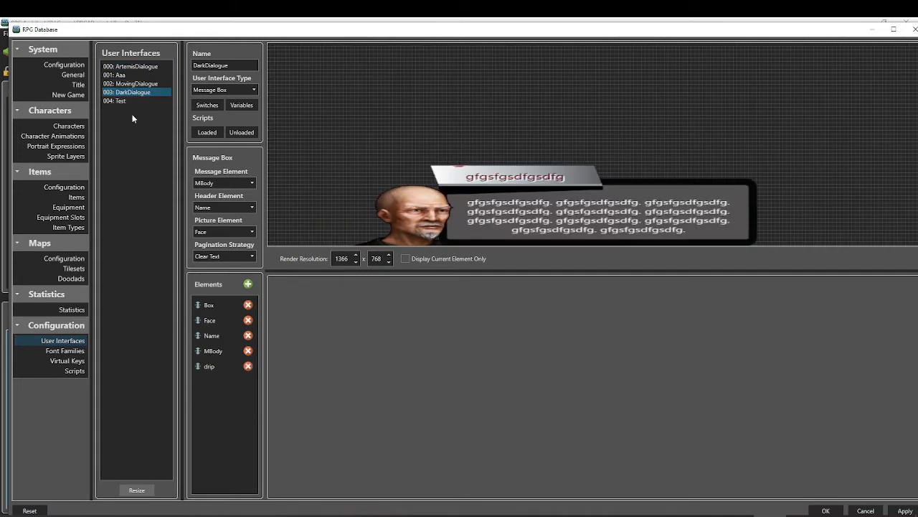
left_click(129, 100)
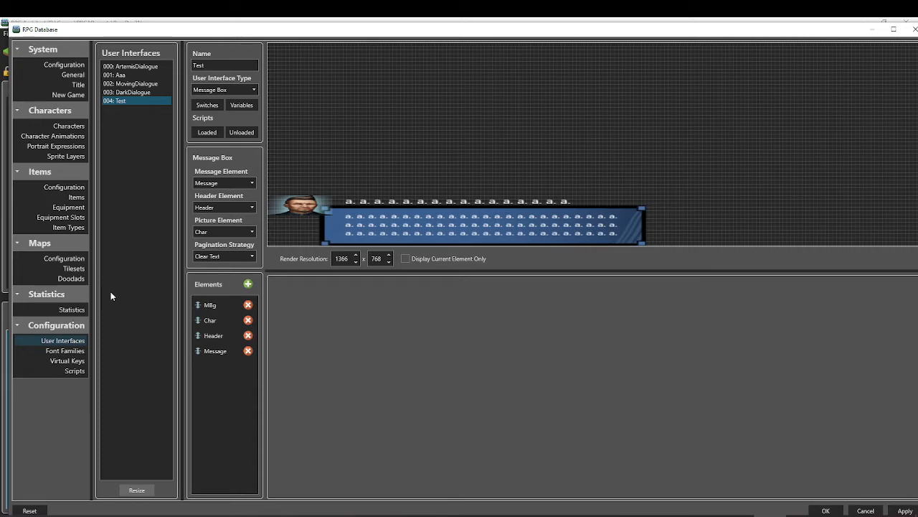
Preview the MBg, Char, Header and Message elements of the Test interface in isolation, and show all elements together again
left_click(218, 305)
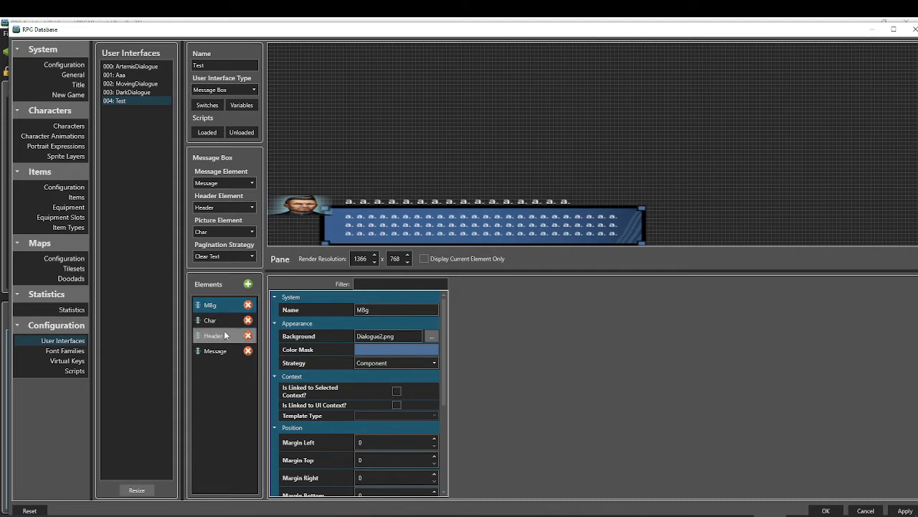
left_click(424, 259)
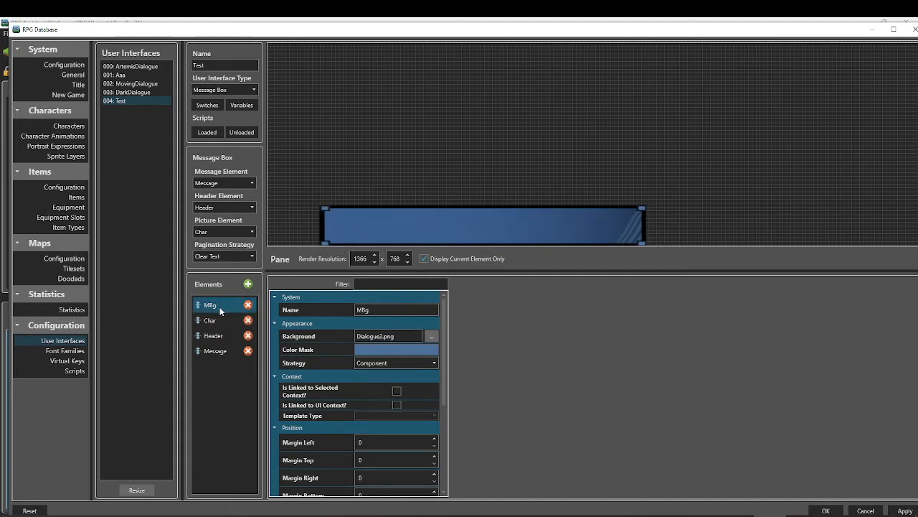
left_click(211, 323)
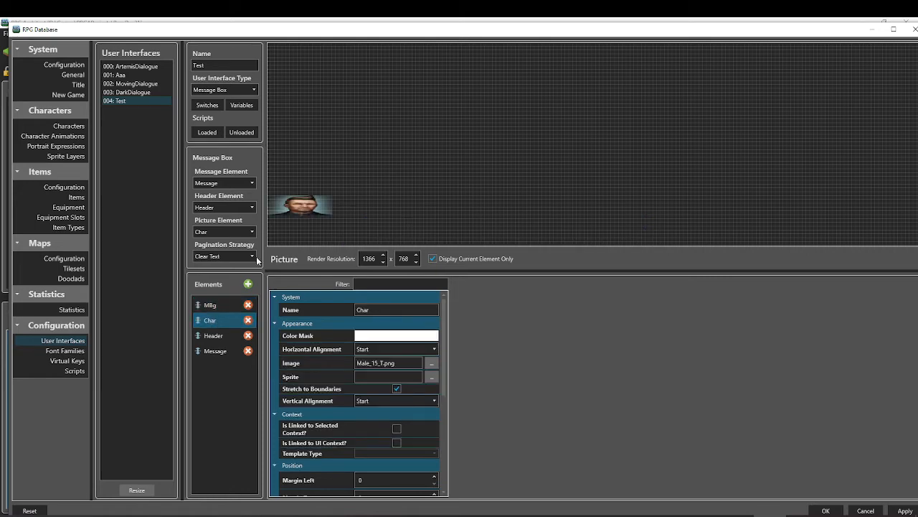
left_click(214, 337)
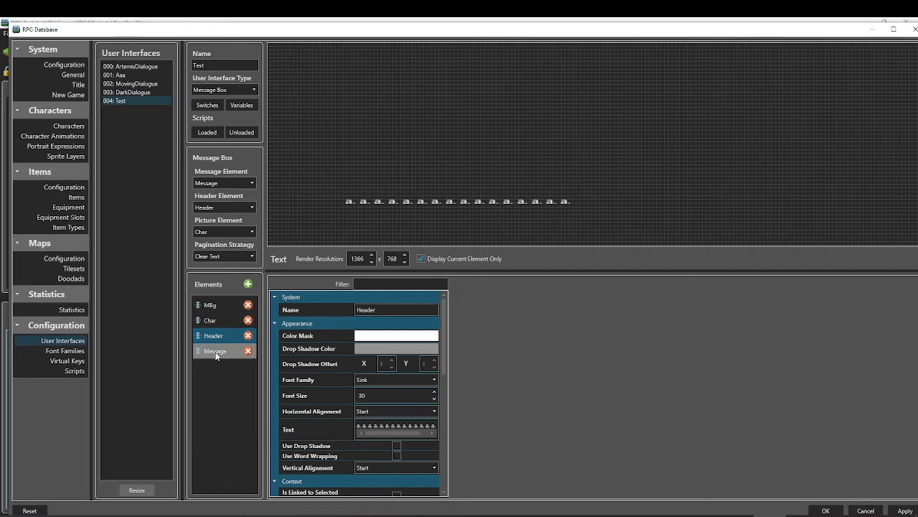
left_click(213, 352)
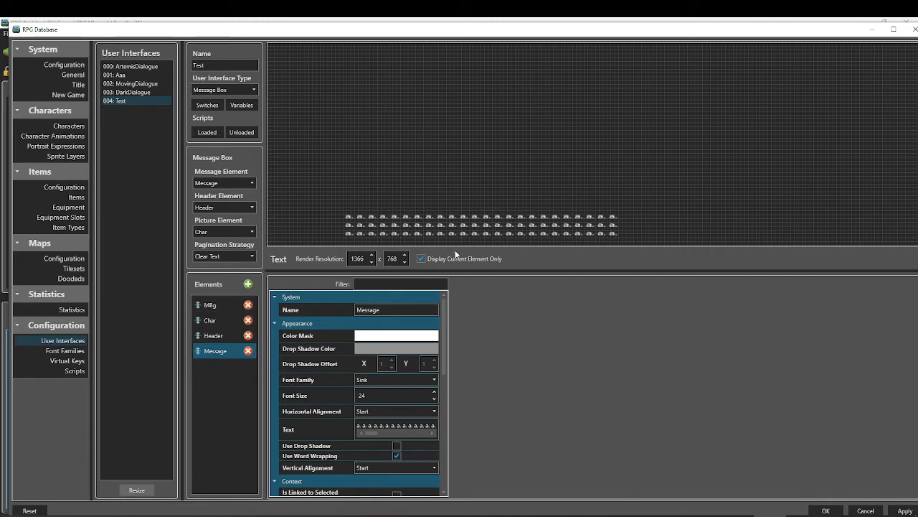
left_click(422, 259)
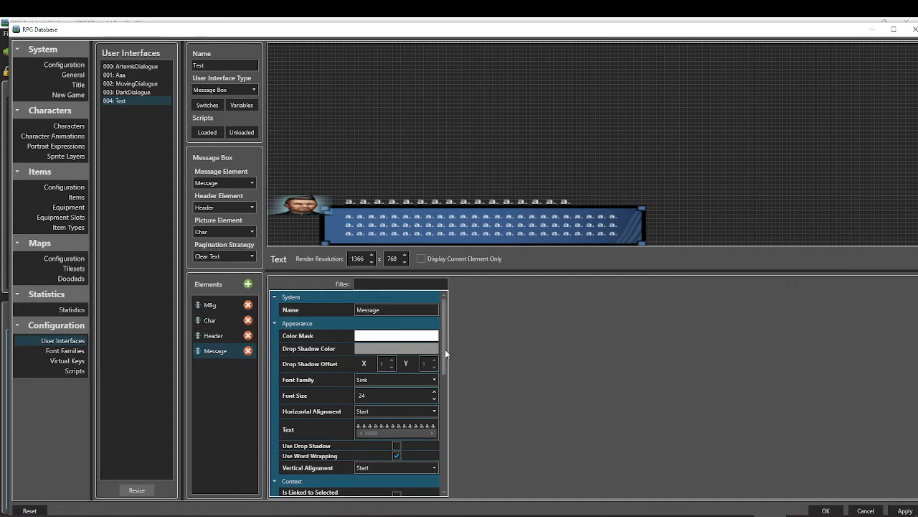
Set the Message element's relative width to 46%
scroll(445, 349, "down", 1)
left_click_drag(445, 353, 454, 489)
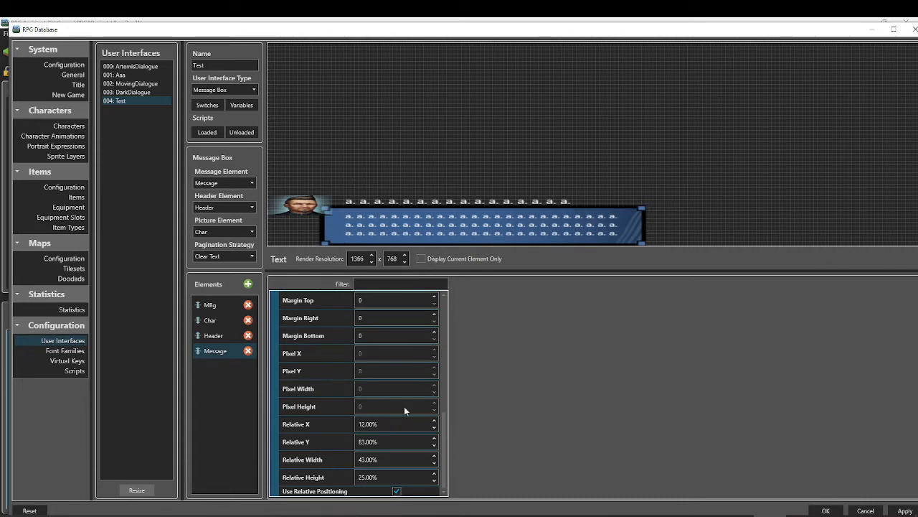
left_click(434, 455)
left_click(434, 455)
left_click(434, 456)
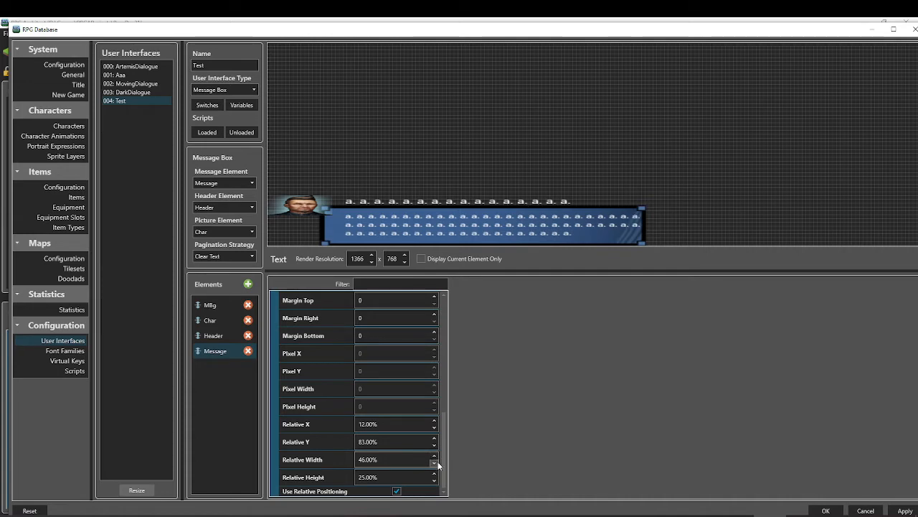
Reduce the Message element's relative width to 39%
left_click(434, 463)
left_click(434, 462)
left_click(434, 463)
left_click(434, 463)
left_click(434, 463)
left_click(434, 462)
left_click(434, 463)
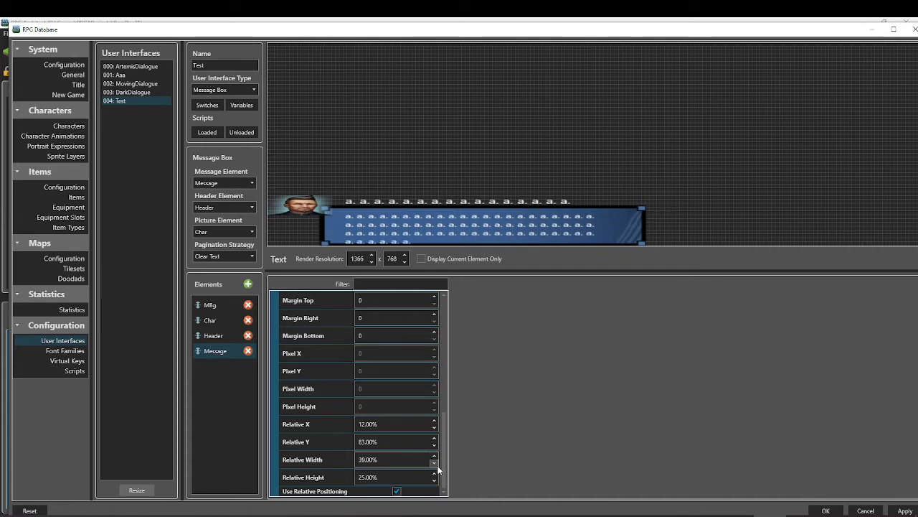
Set the Message element's relative width to 43%
left_click(434, 456)
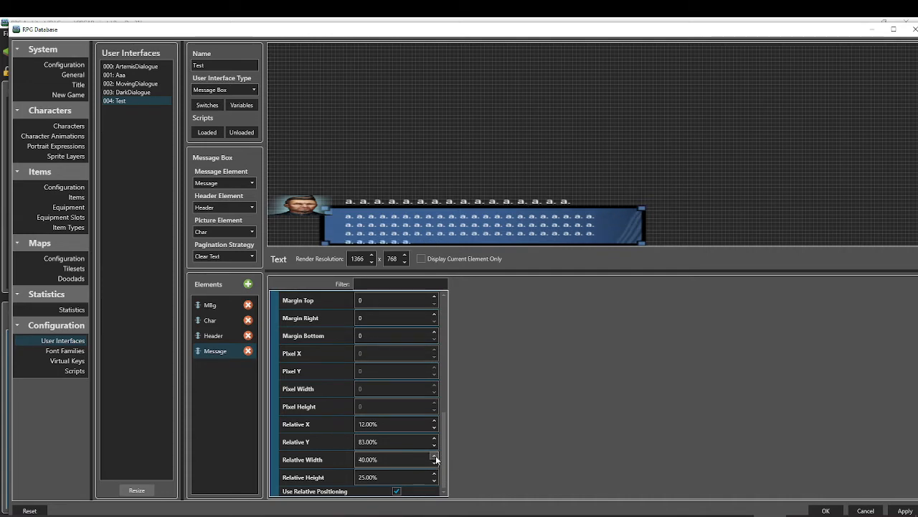
left_click(434, 456)
left_click(434, 457)
left_click(434, 456)
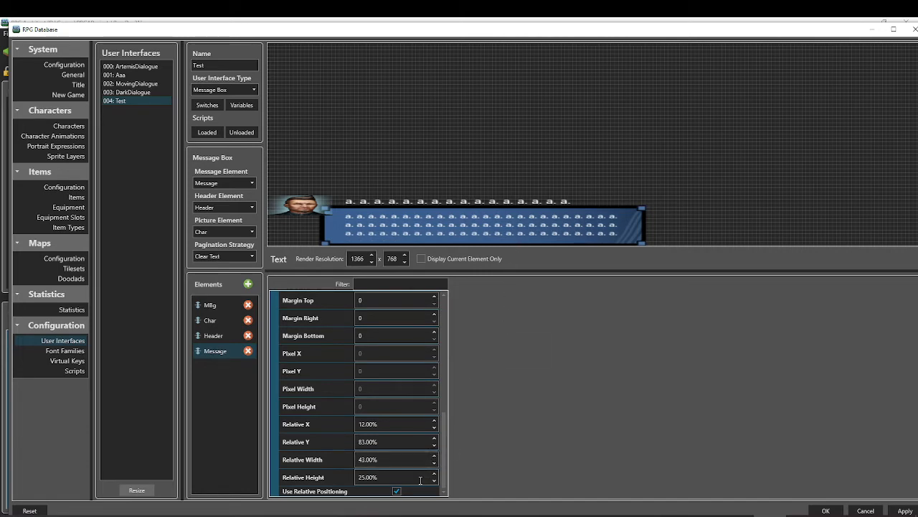
left_click_drag(445, 467, 469, 332)
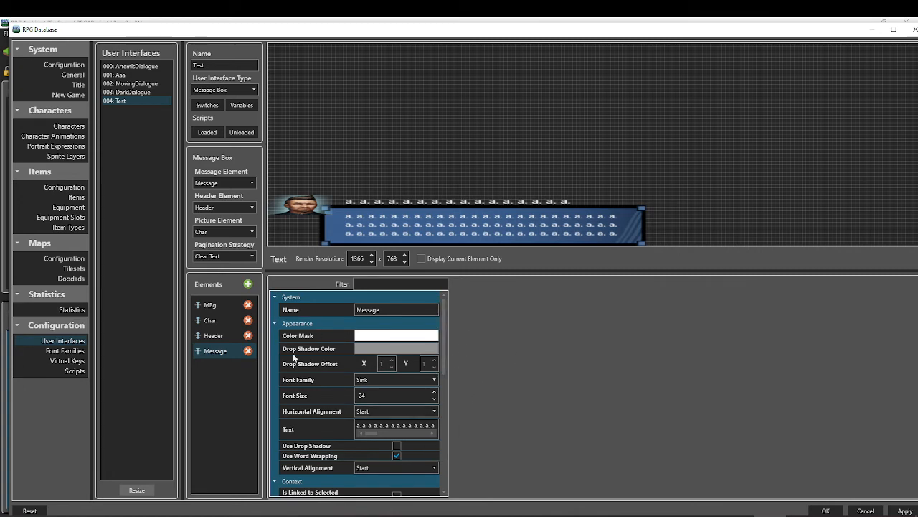
Review the Header, MBg, Char and Message properties, previewing MBg on its own, and apply the database settings
left_click(215, 338)
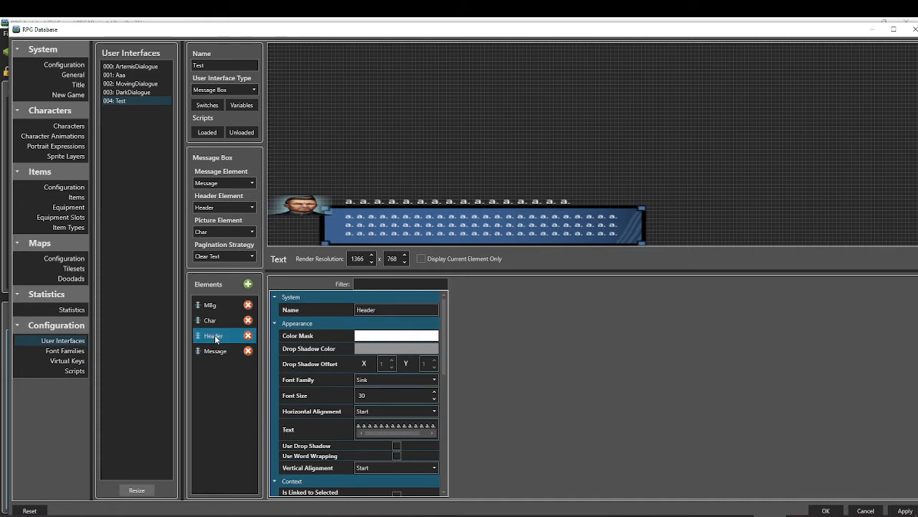
left_click(215, 307)
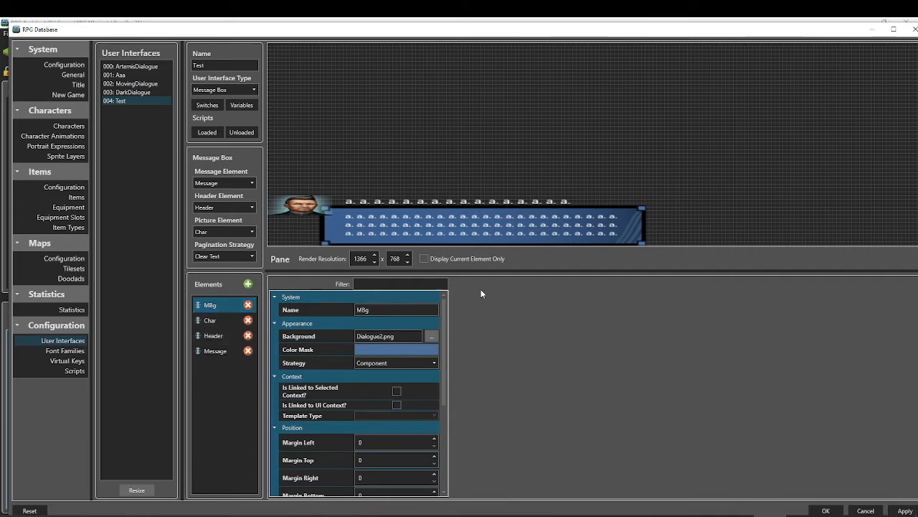
left_click(424, 258)
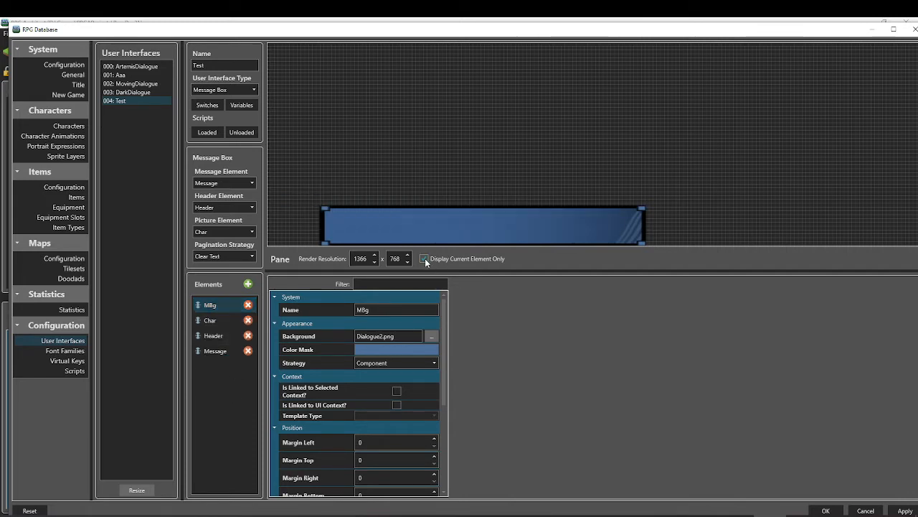
left_click(424, 259)
left_click(225, 320)
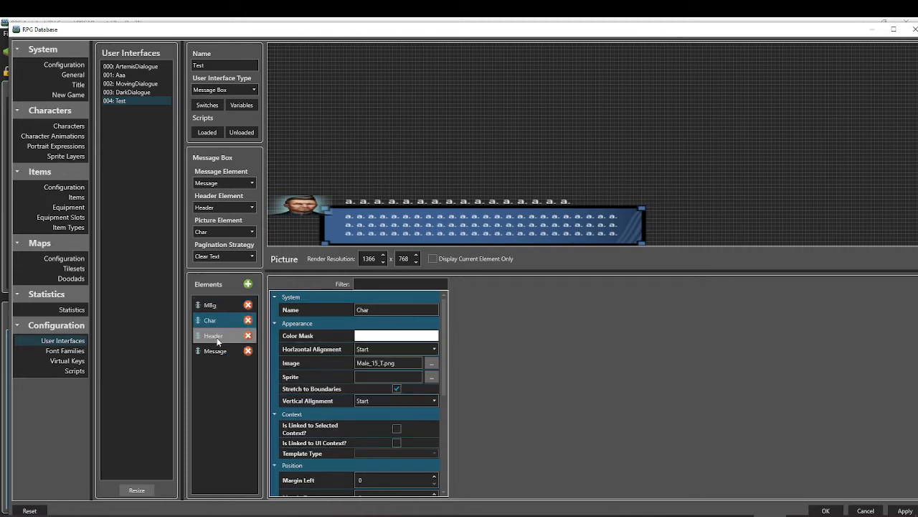
left_click(216, 351)
left_click(215, 324)
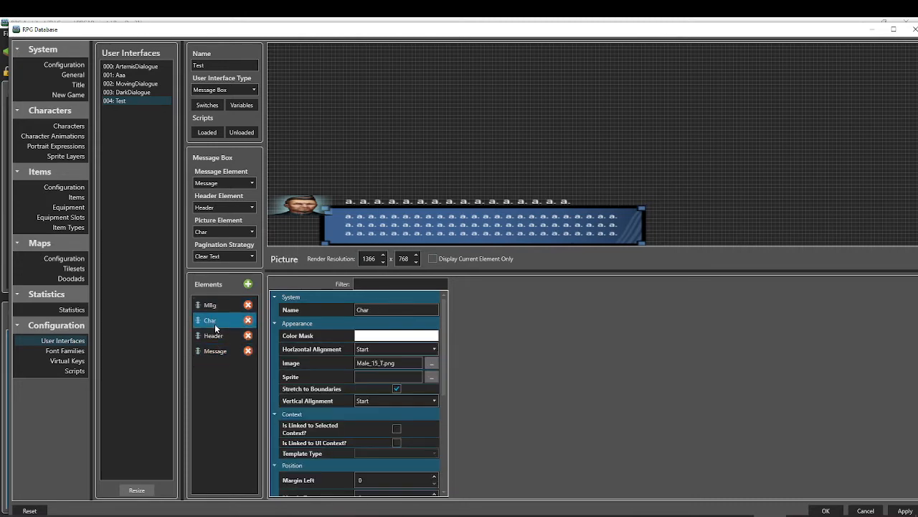
left_click(905, 512)
Examine the properties of the Header, Message, Char and MBg elements in the Test interface
left_click(216, 337)
left_click(219, 351)
left_click(221, 342)
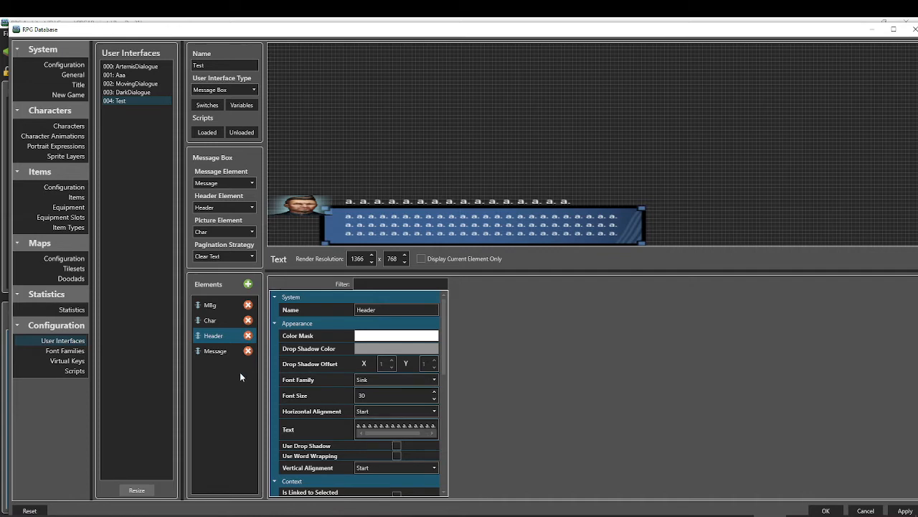
left_click(219, 353)
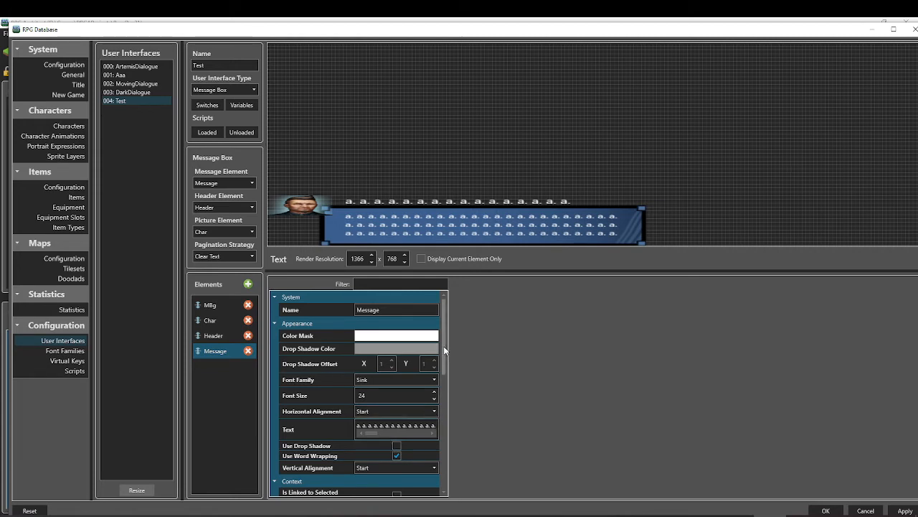
left_click_drag(443, 346, 449, 322)
left_click(215, 335)
left_click(210, 318)
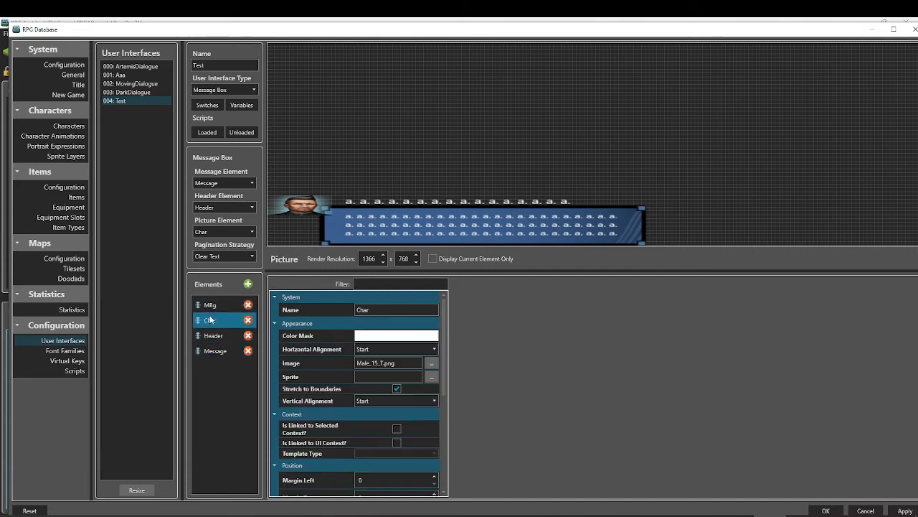
left_click(211, 304)
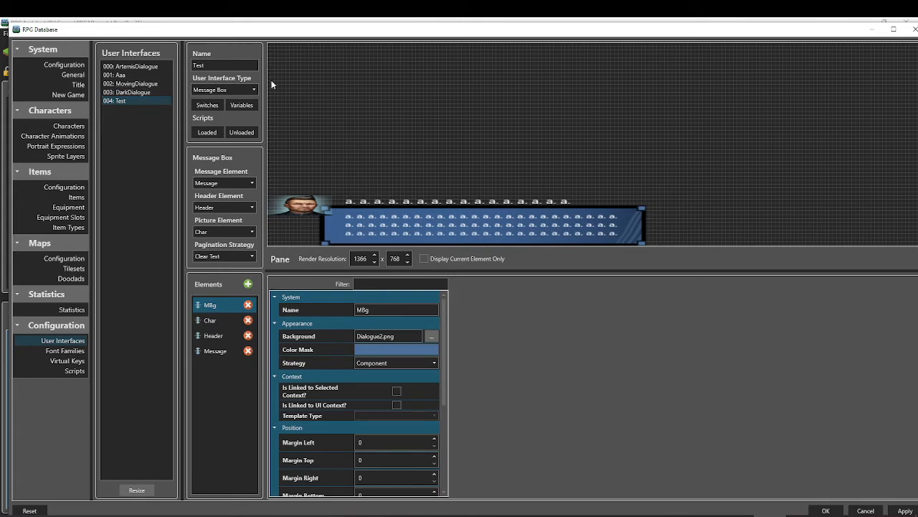
Inspect the Test interface's name, its available interface types and the choices for its message element
double_click(223, 64)
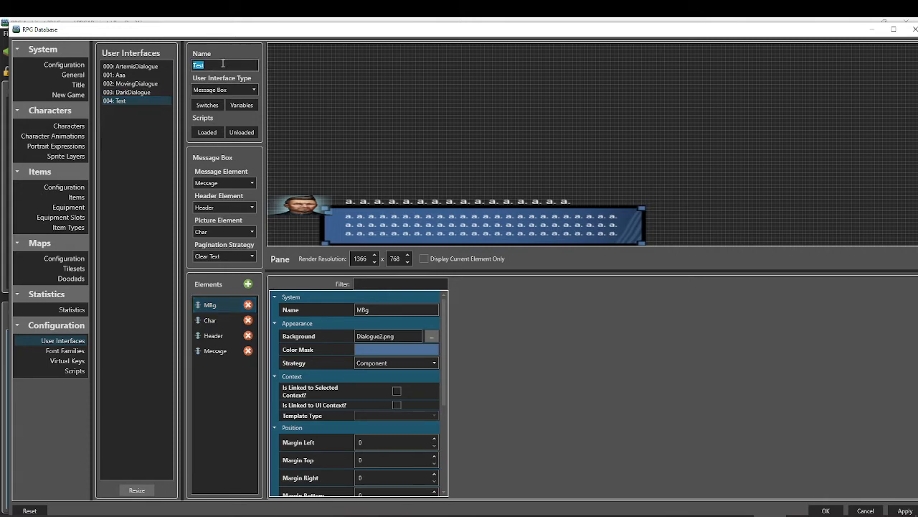
left_click(217, 65)
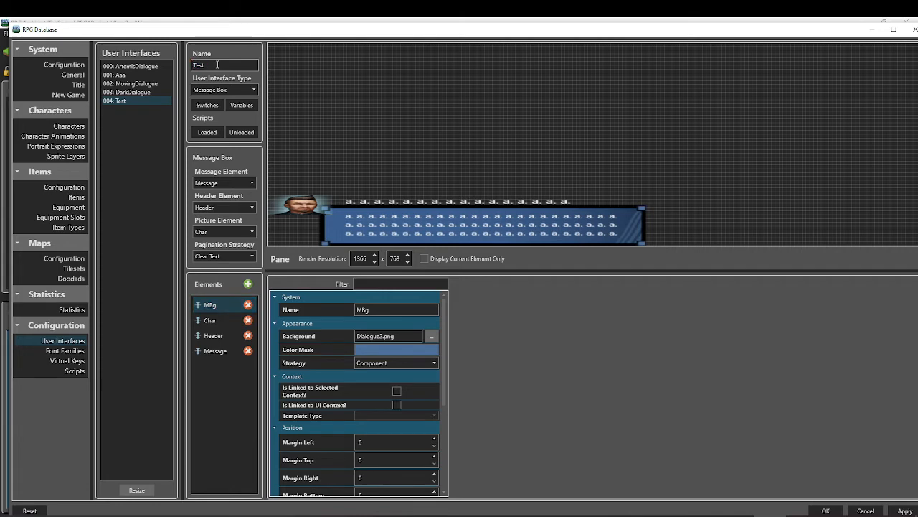
left_click(252, 86)
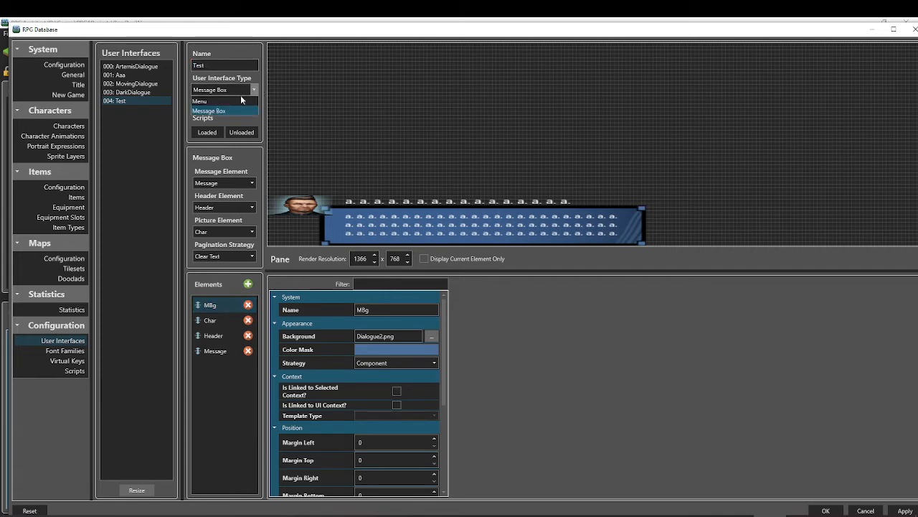
left_click(254, 87)
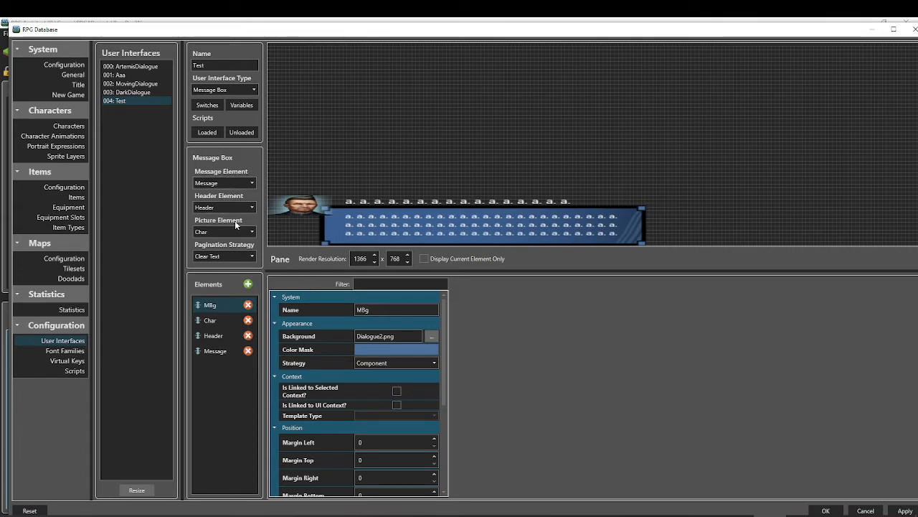
left_click(251, 182)
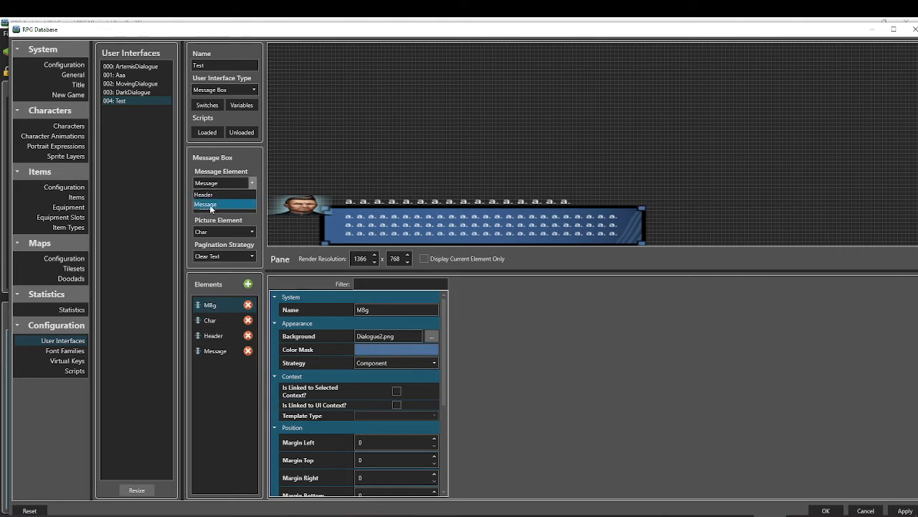
left_click(251, 182)
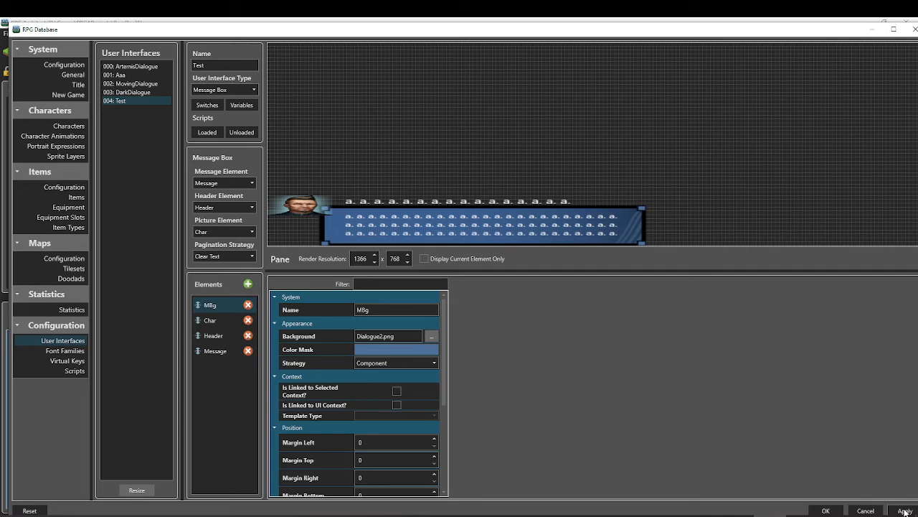
Accept the database settings and return to New Map 0 in entity editing mode
left_click(826, 510)
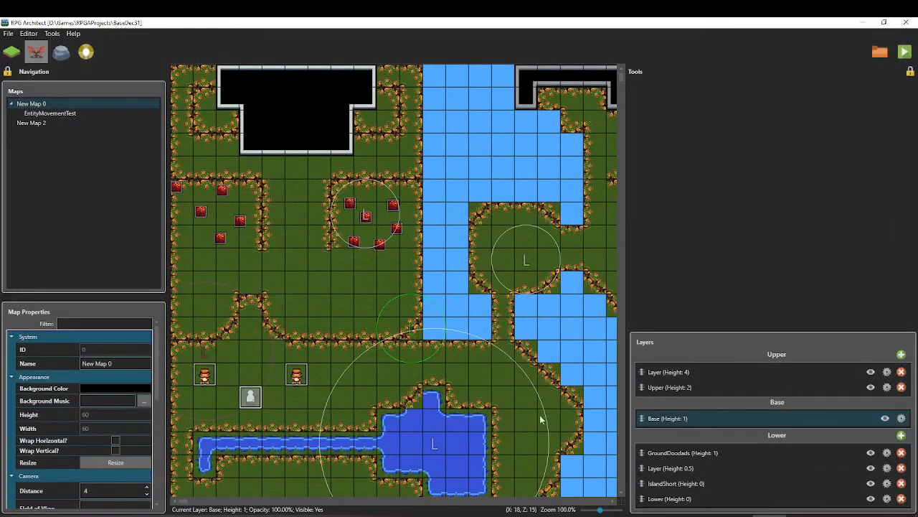
left_click(36, 53)
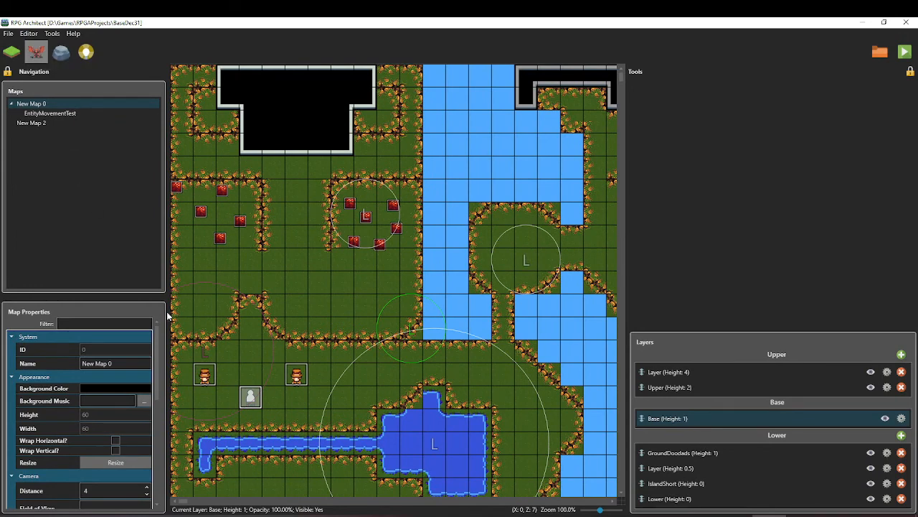
Open the BridgeNPC entity for editing and add a Display Static Message command to its empty Talk script
right_click(206, 384)
mouse_move(253, 386)
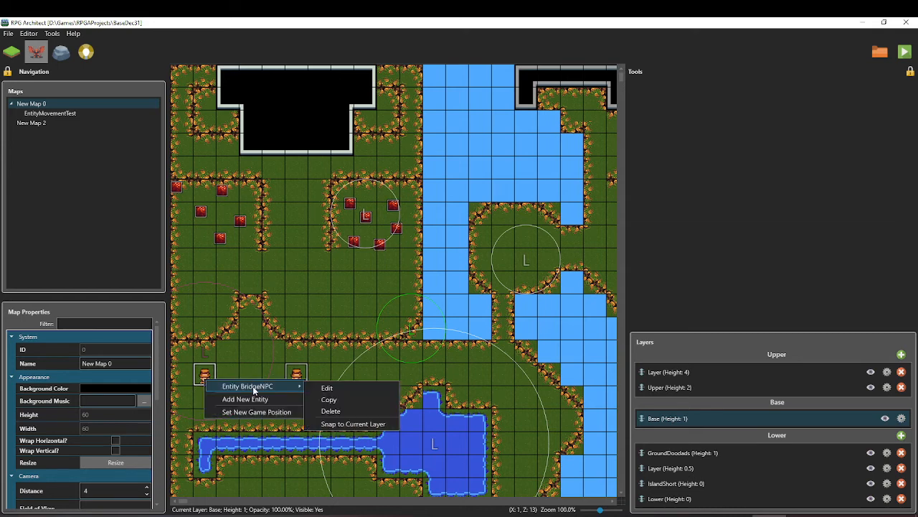
left_click(326, 388)
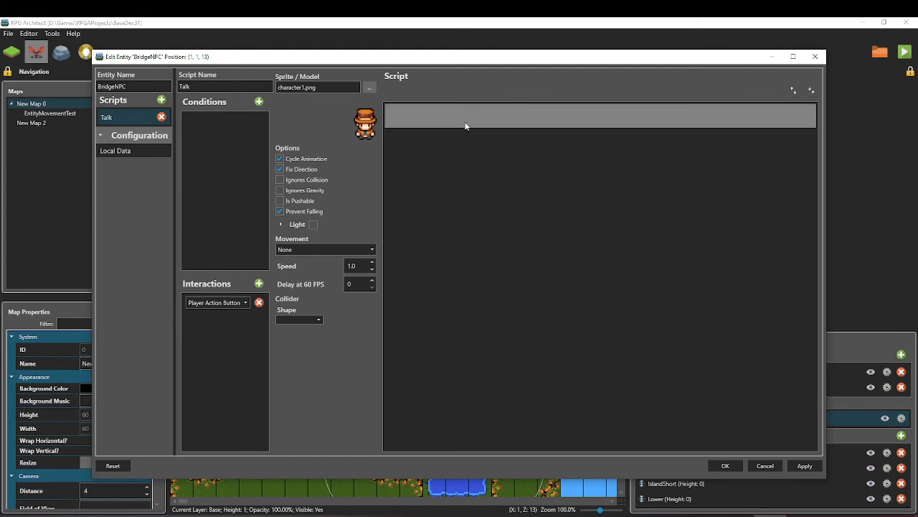
right_click(466, 119)
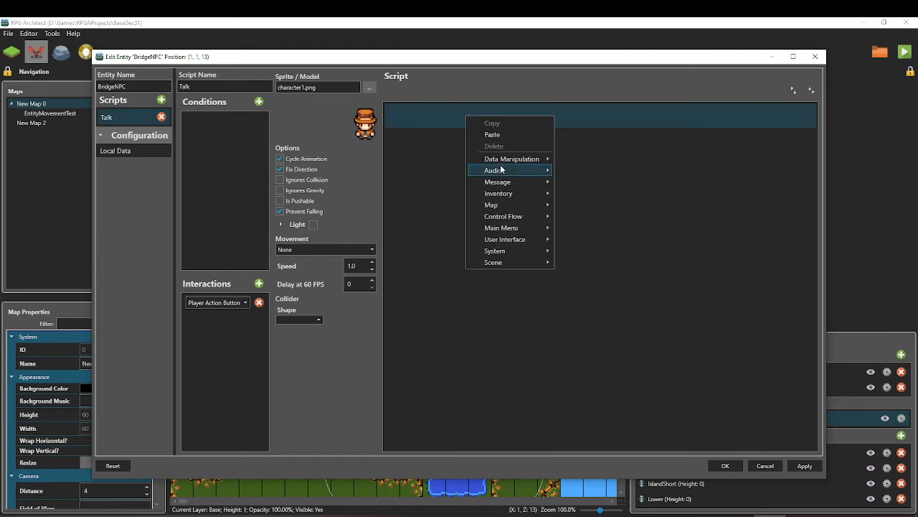
left_click(417, 117)
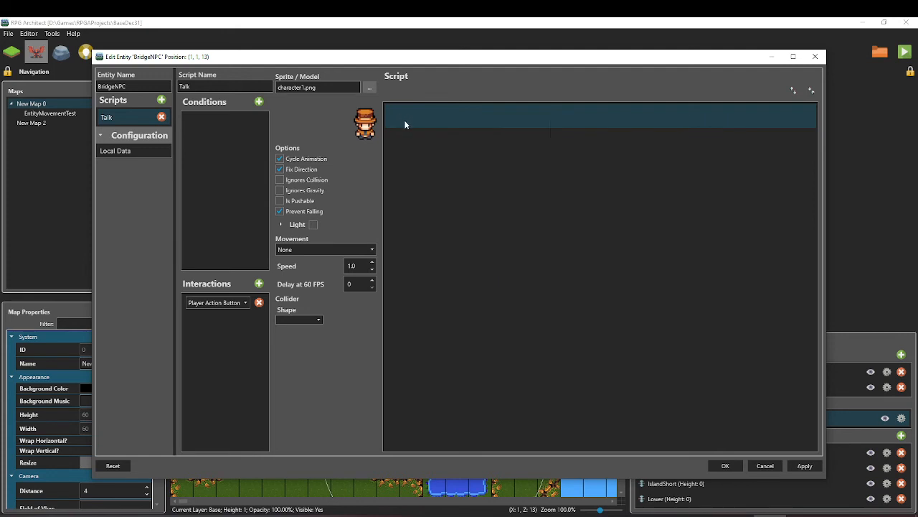
right_click(426, 116)
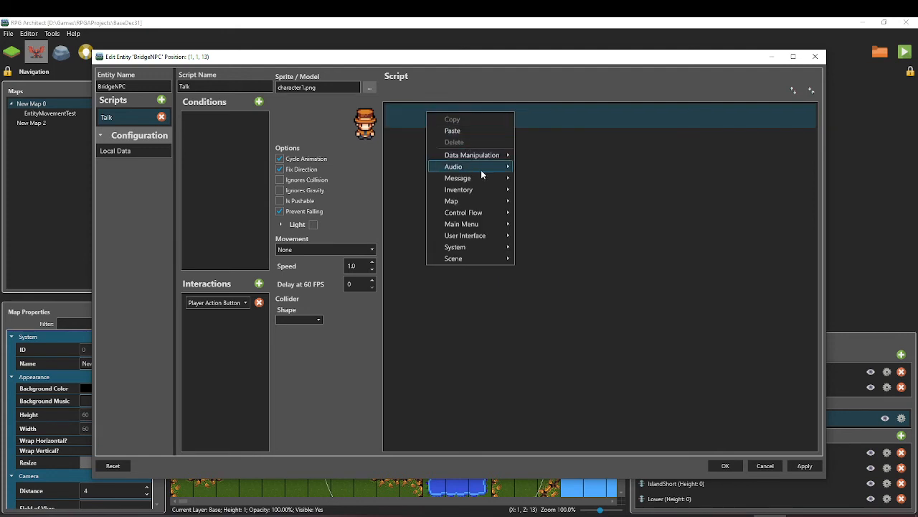
mouse_move(480, 179)
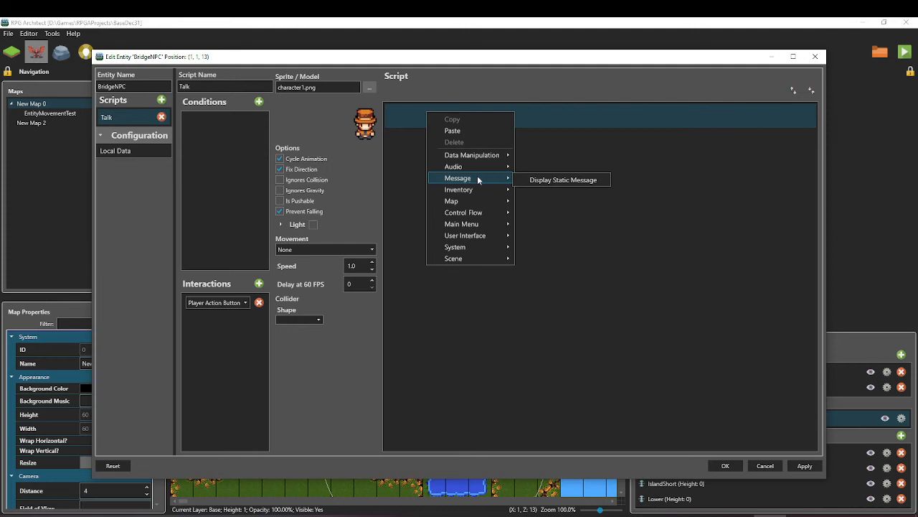
left_click(540, 181)
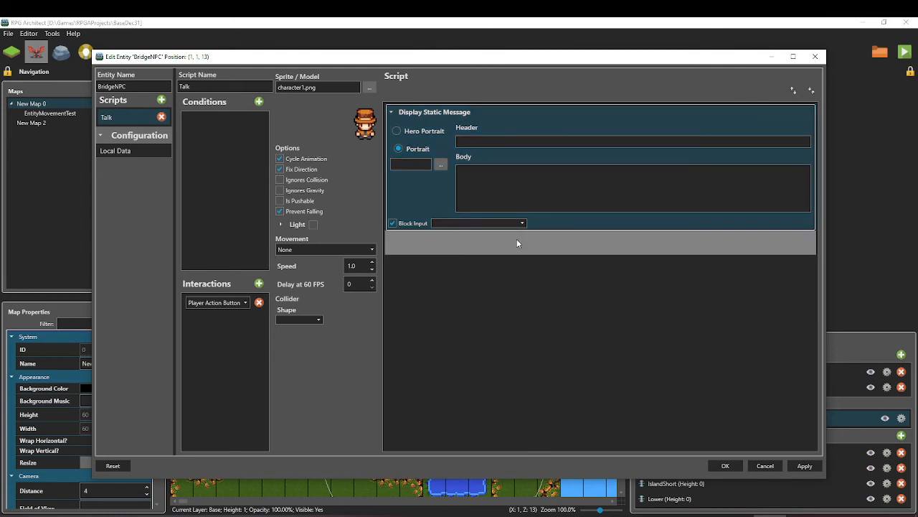
Choose Male_15_T.png from the Images folder as the static message's portrait
left_click(440, 166)
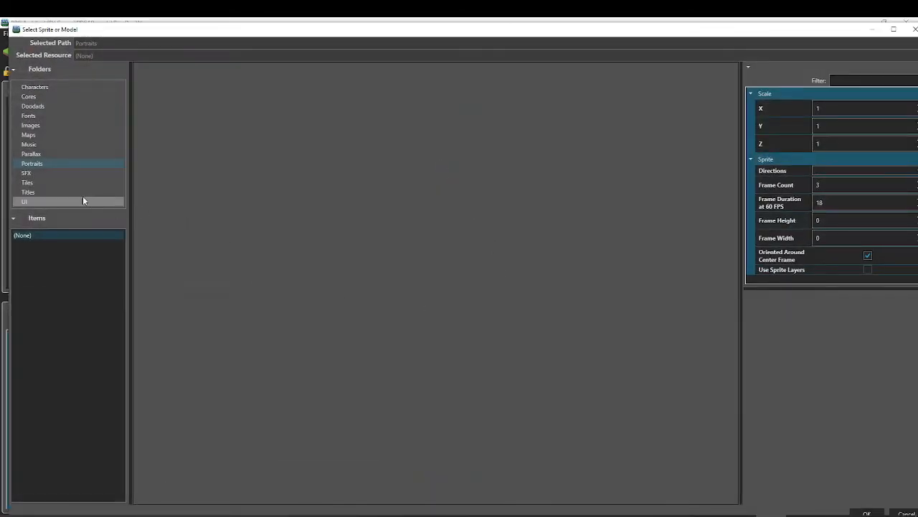
left_click(36, 125)
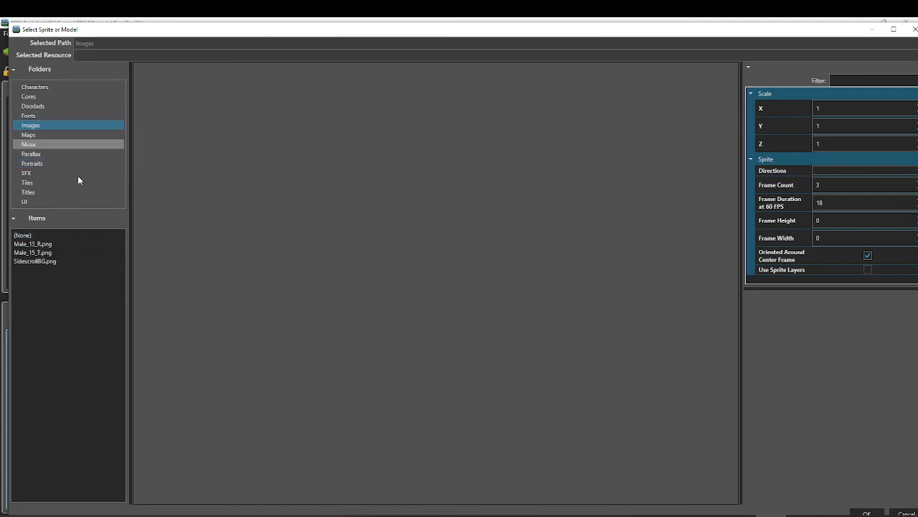
left_click(34, 253)
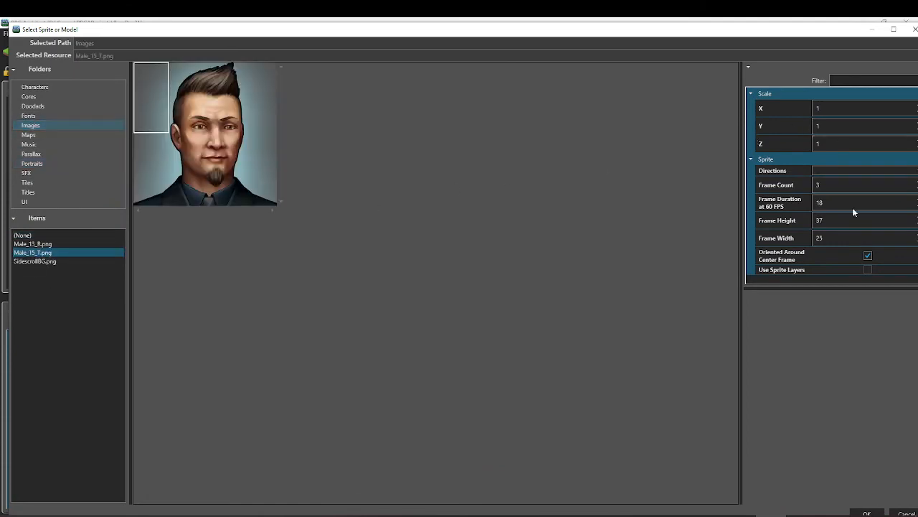
Configure the portrait sprite with 1 direction, a frame count of 1, and a frame height and width of 300, and accept it
left_click(831, 173)
type("1")
key("Return")
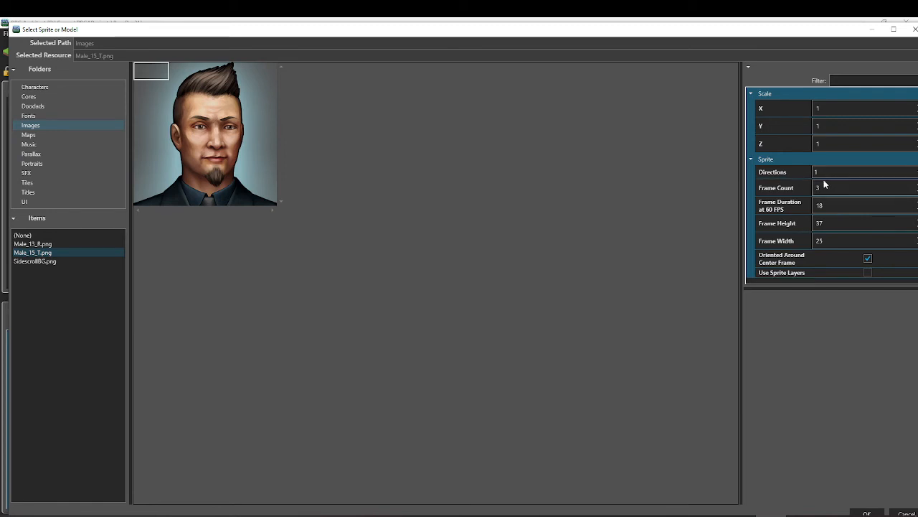
double_click(818, 187)
type("1")
left_click(825, 223)
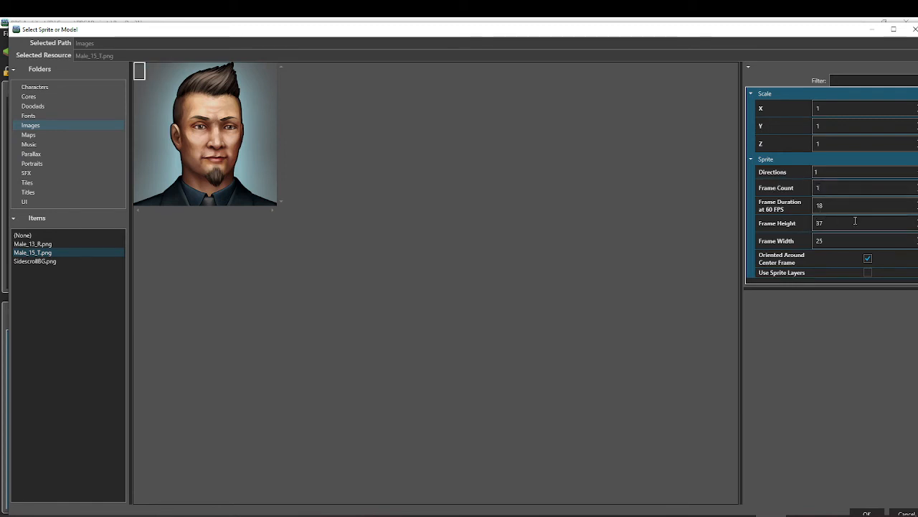
key("ctrl+a")
type("300")
key("Tab")
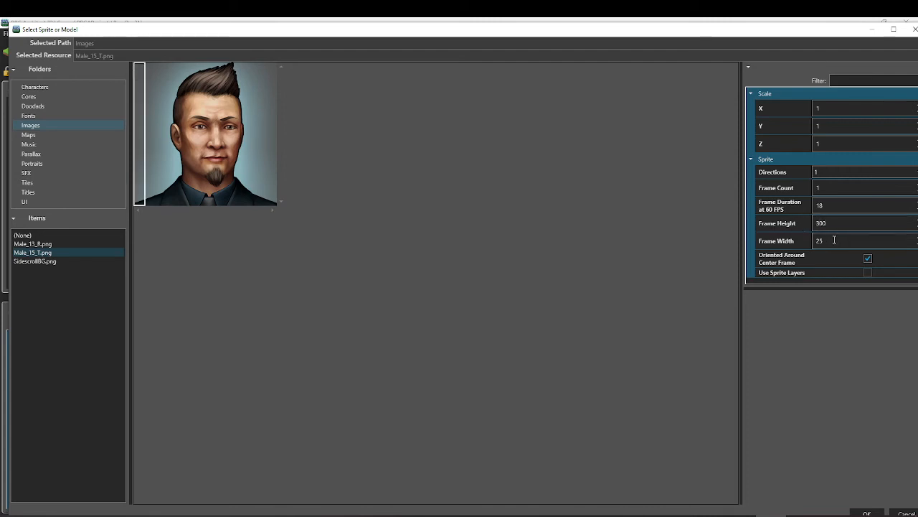
type("300")
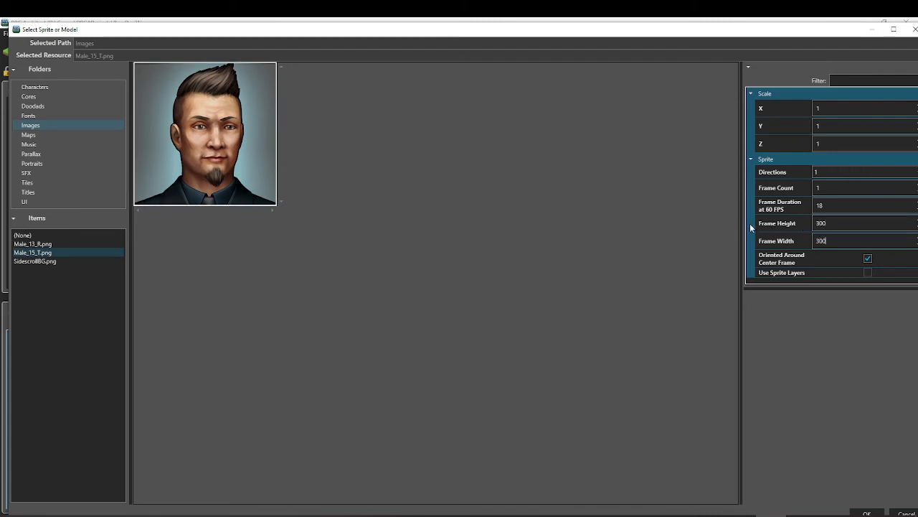
left_click(839, 225)
left_click(866, 512)
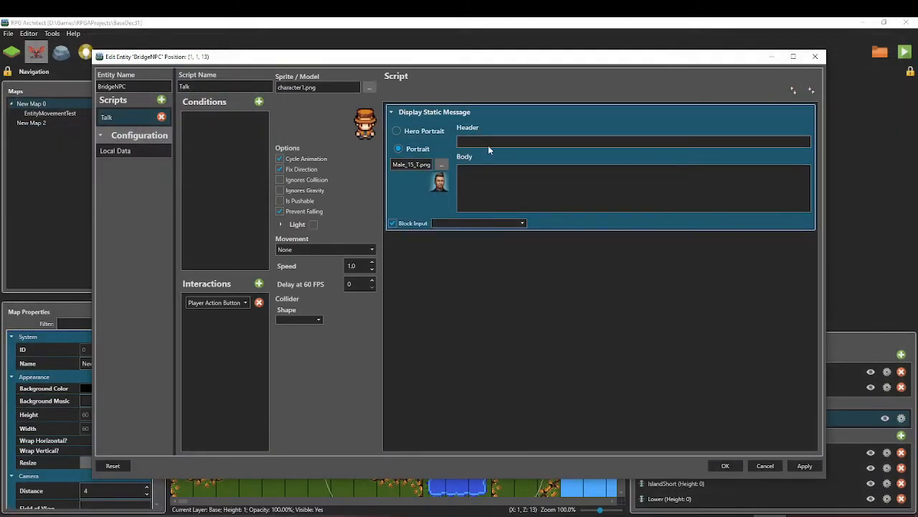
Set the message header to "Guy" and the body to "Hello, this is a test!"
left_click(477, 142)
type("Guy")
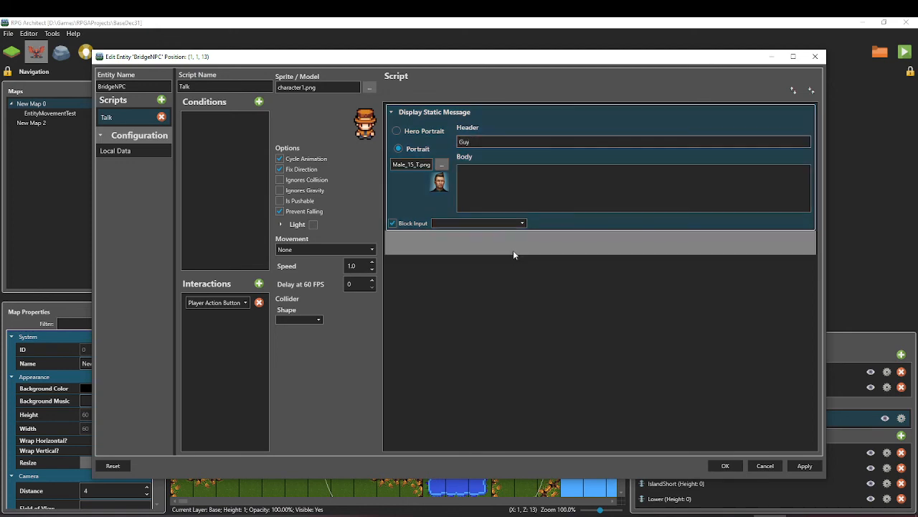
left_click(486, 177)
type("H")
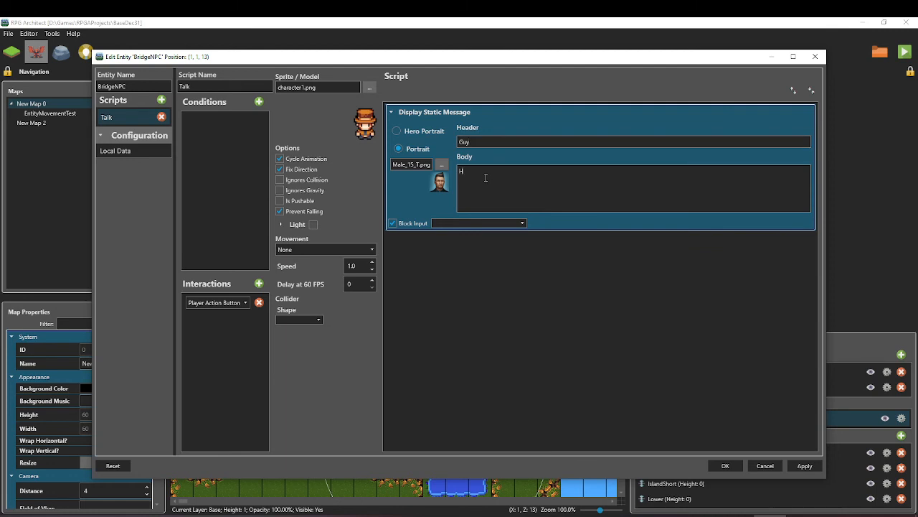
type("ello, this is a test!")
Assign the Test interface to the static message, then apply and accept the BridgeNPC changes
left_click(523, 223)
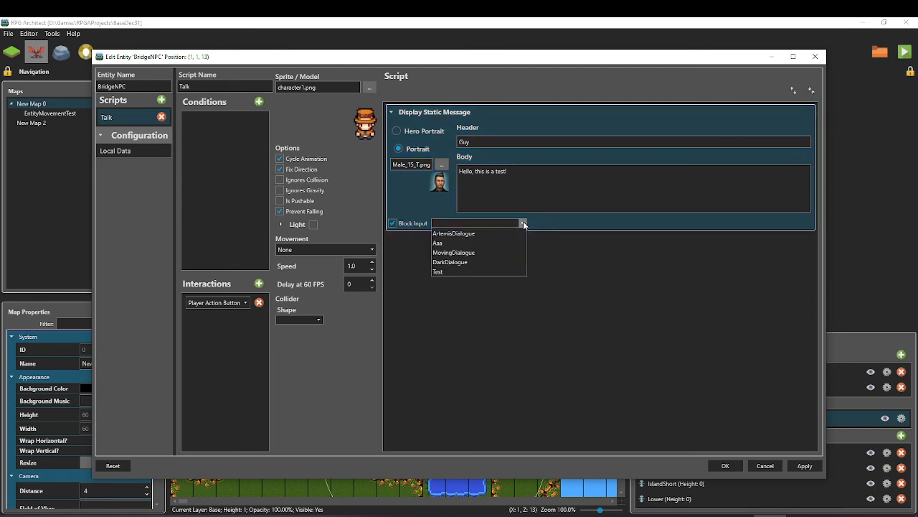
left_click(442, 272)
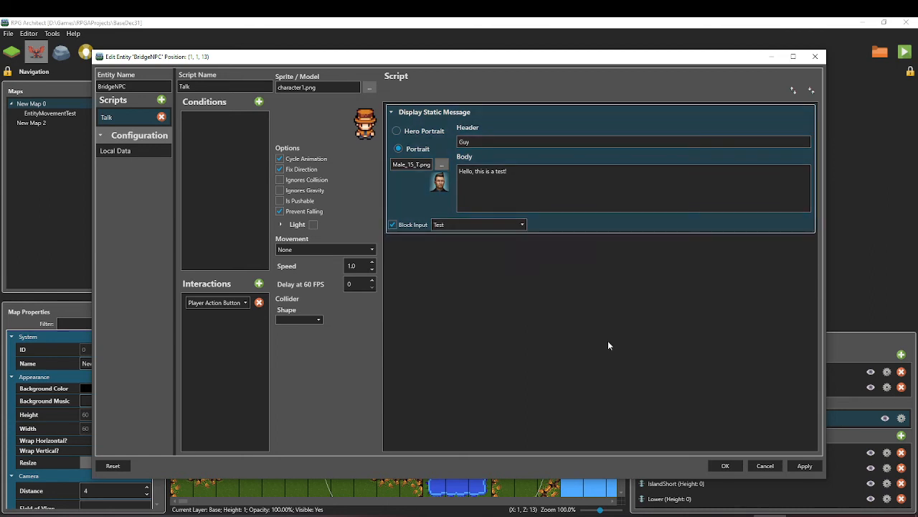
left_click(525, 225)
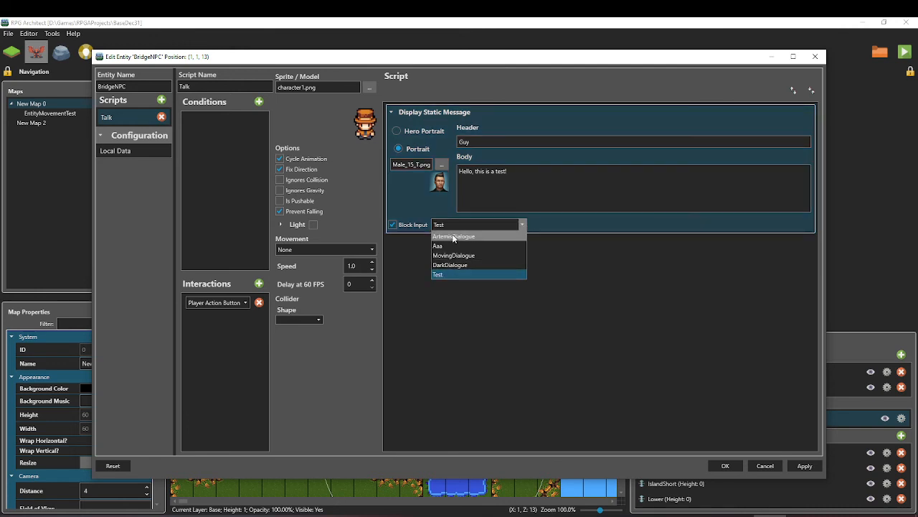
left_click(443, 276)
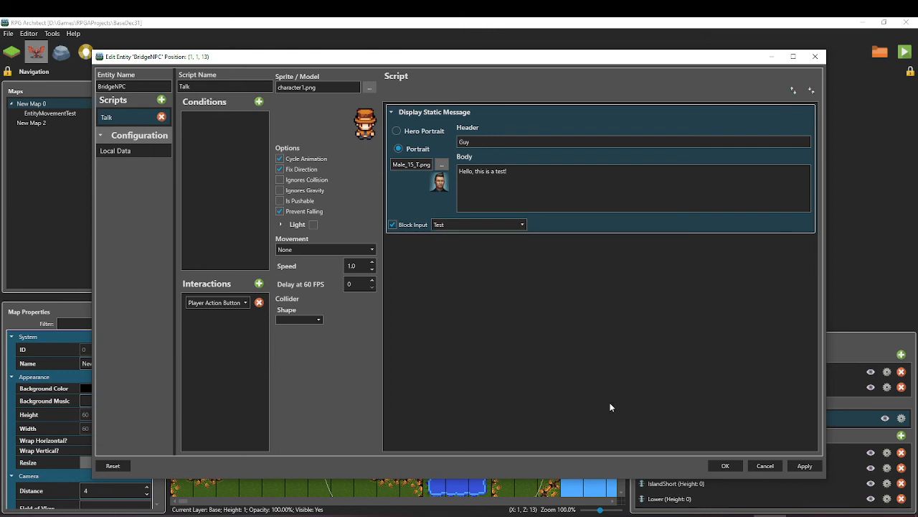
left_click(804, 465)
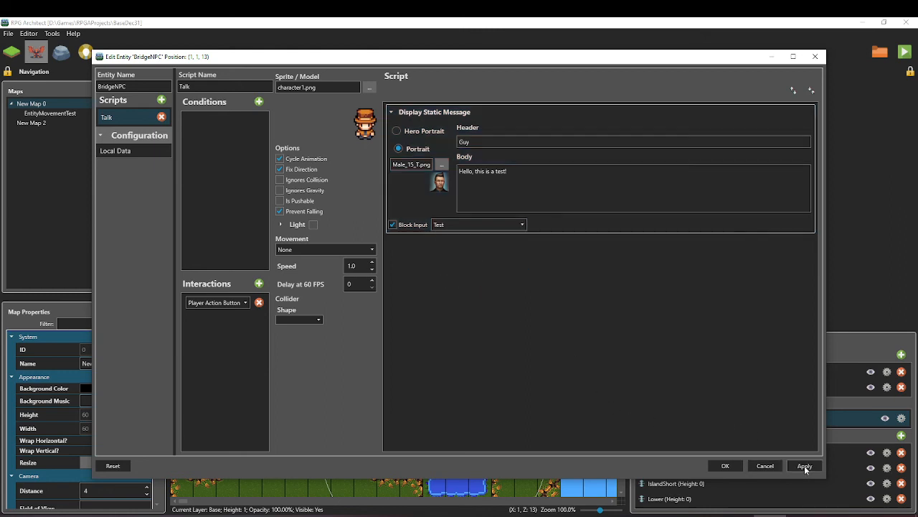
left_click(725, 468)
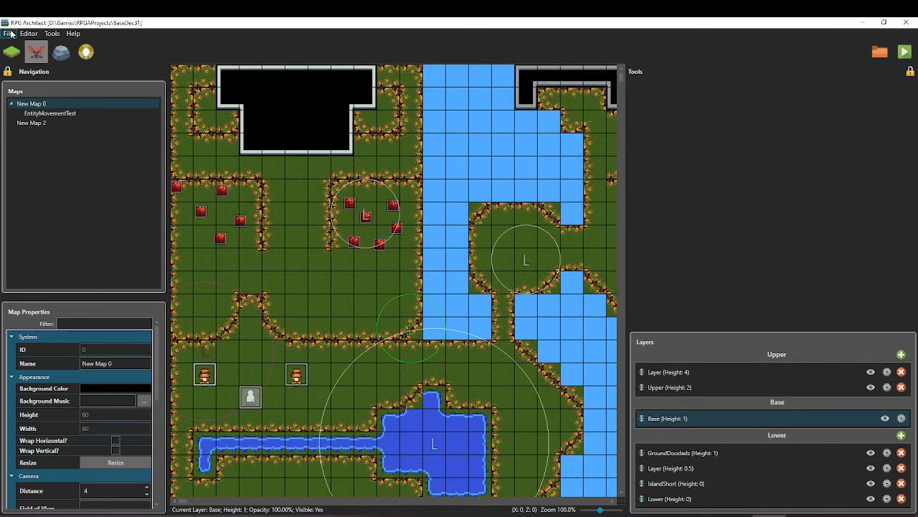
Save the project and launch the game for a playtest
left_click(10, 33)
left_click(33, 69)
left_click(905, 52)
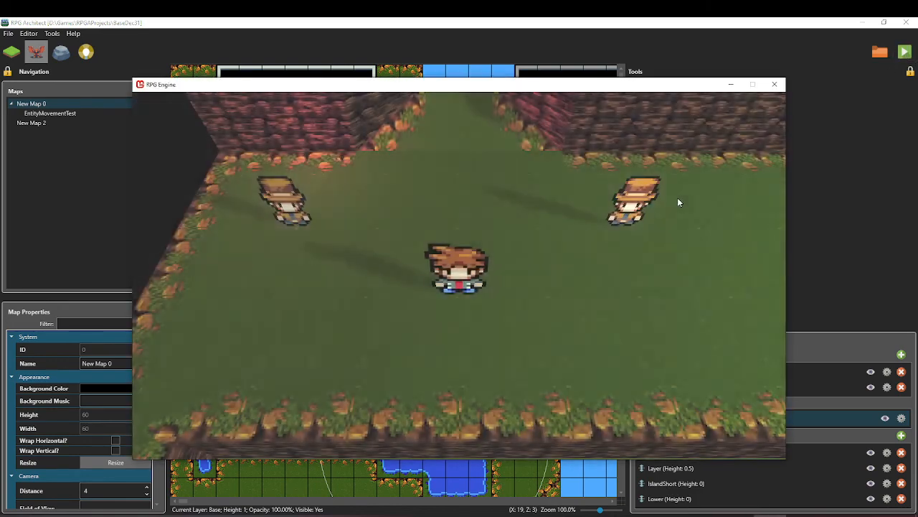
Walk the character to the NPC on the right and play through its Artemis and Dark dialogues
key("Right")
key("Up")
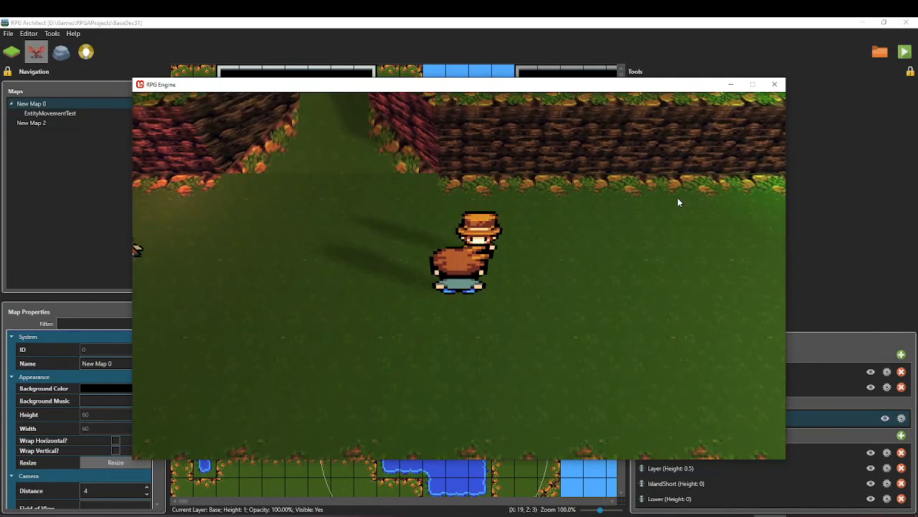
key("Return")
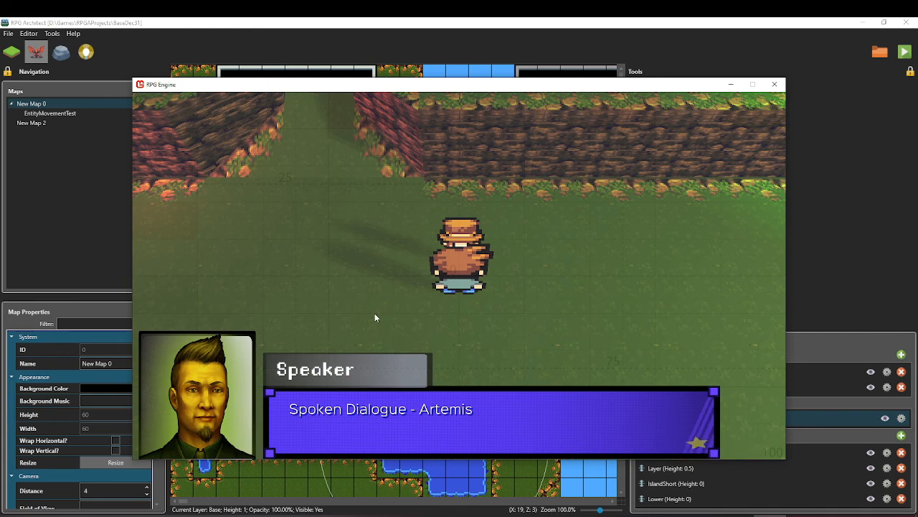
key("Return")
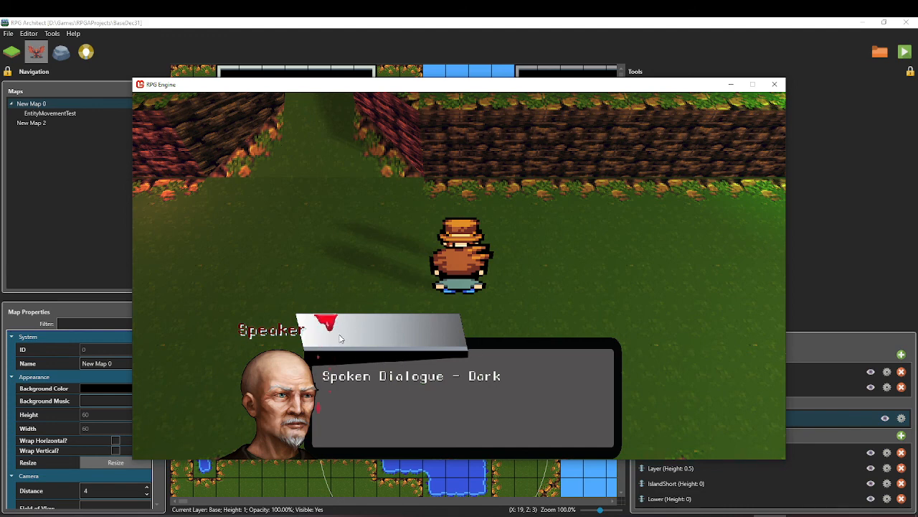
key("Return")
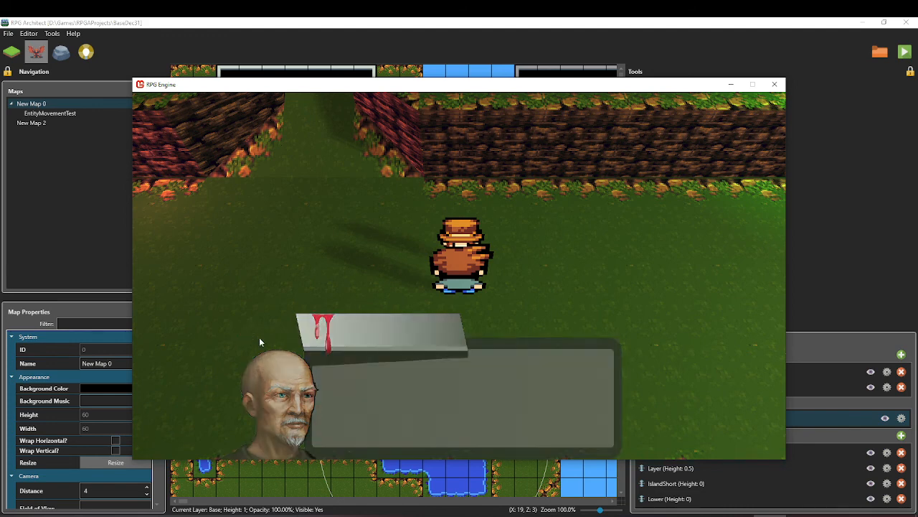